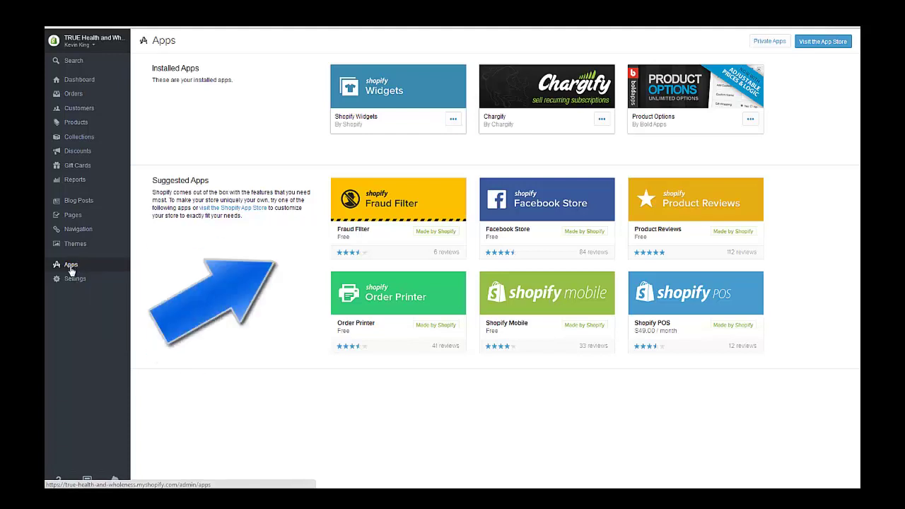
Step: Search the Shopify App Store for "recur" and open the Chargify listing to review its pricing and features
click(71, 266)
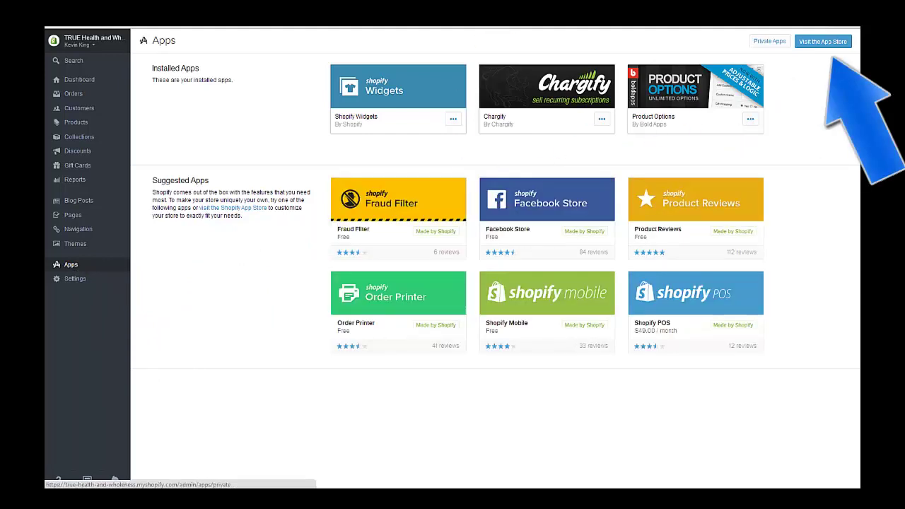
click(819, 40)
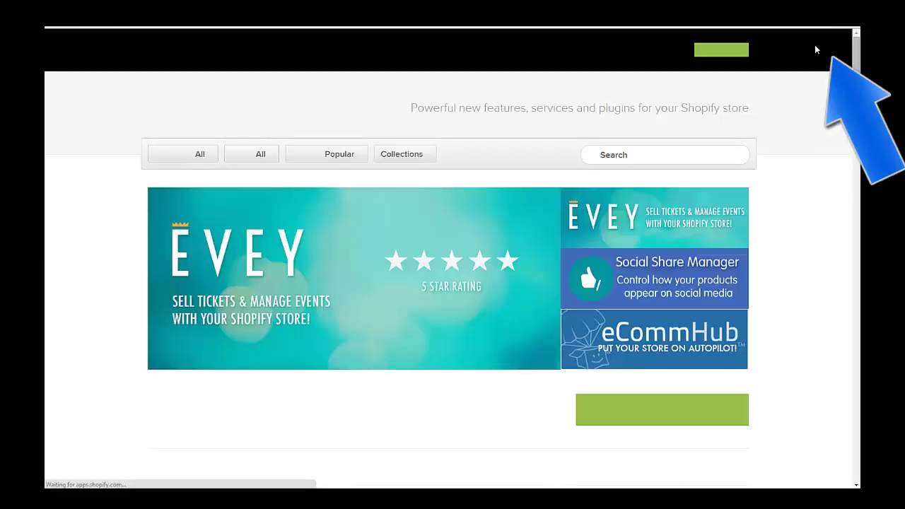
click(619, 159)
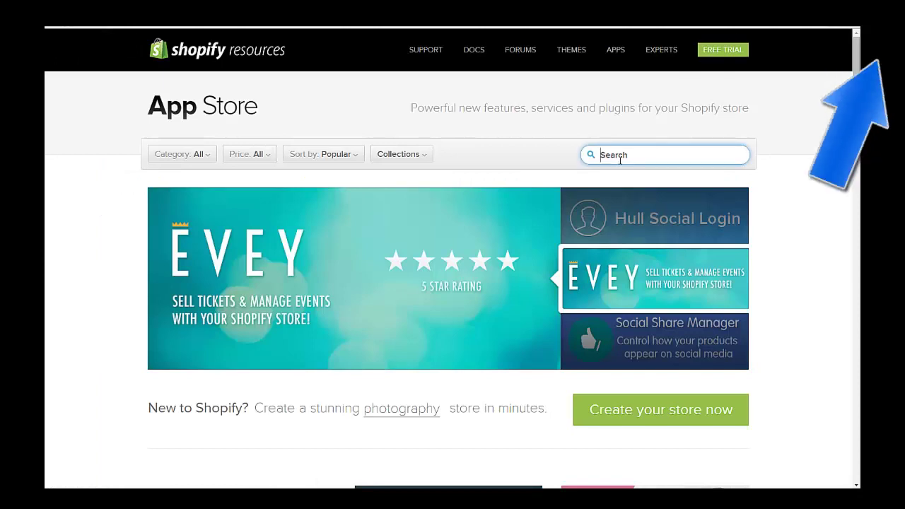
text(recur)
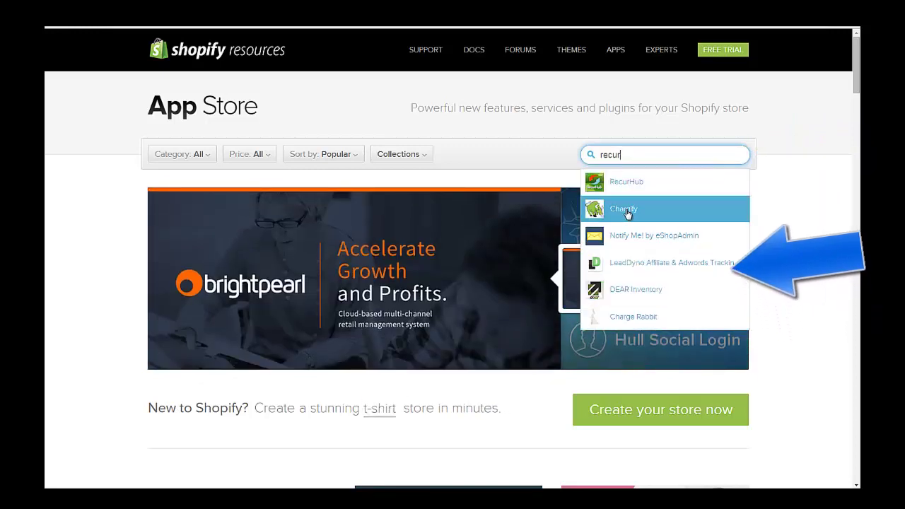
click(626, 210)
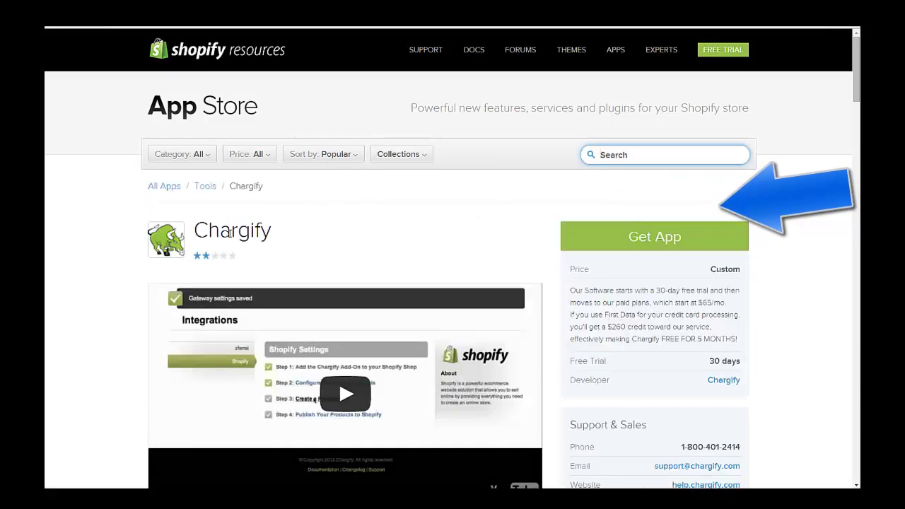
scroll(245, 226, down, 2)
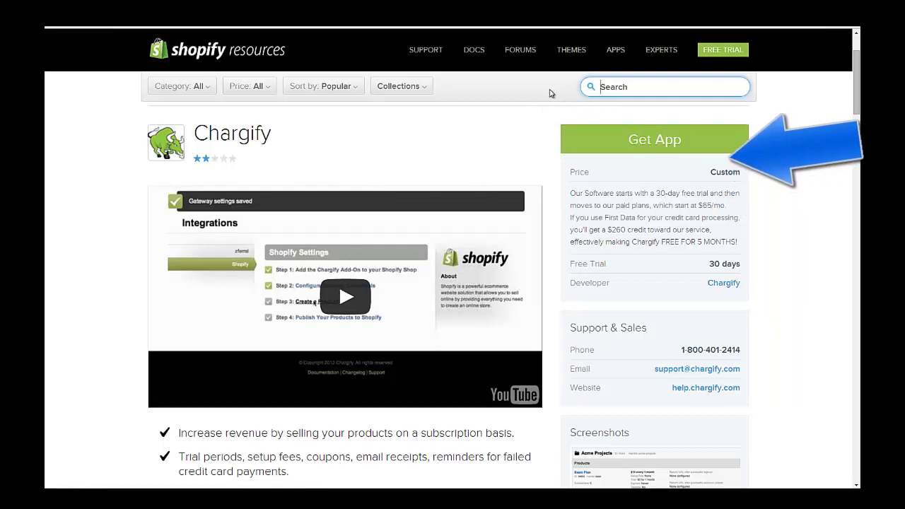
Step: Search the App Store for "chargify" and review the Chargify Accounts by eShop Admin listing
text(cha)
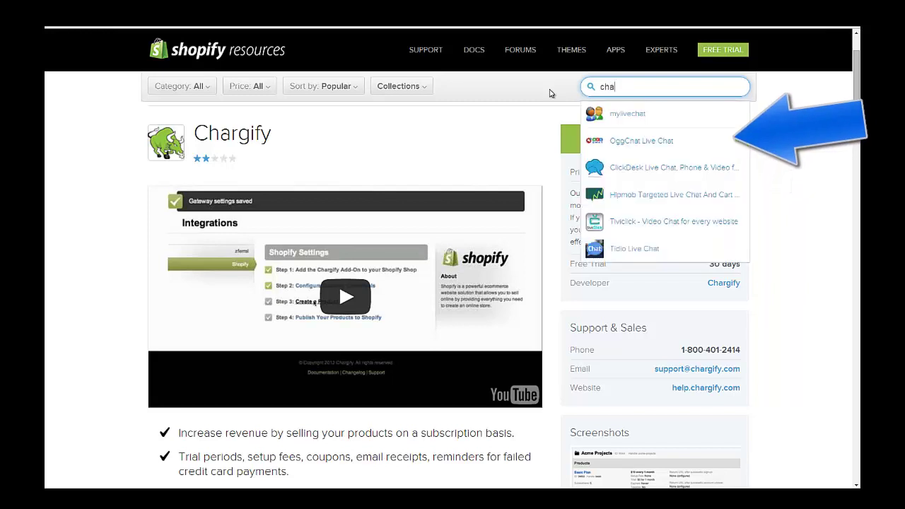
text(rify)
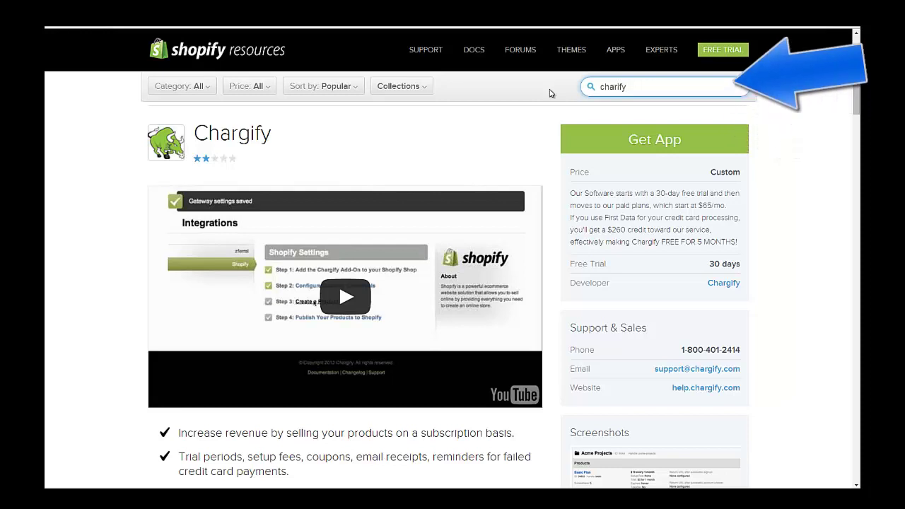
text(g)
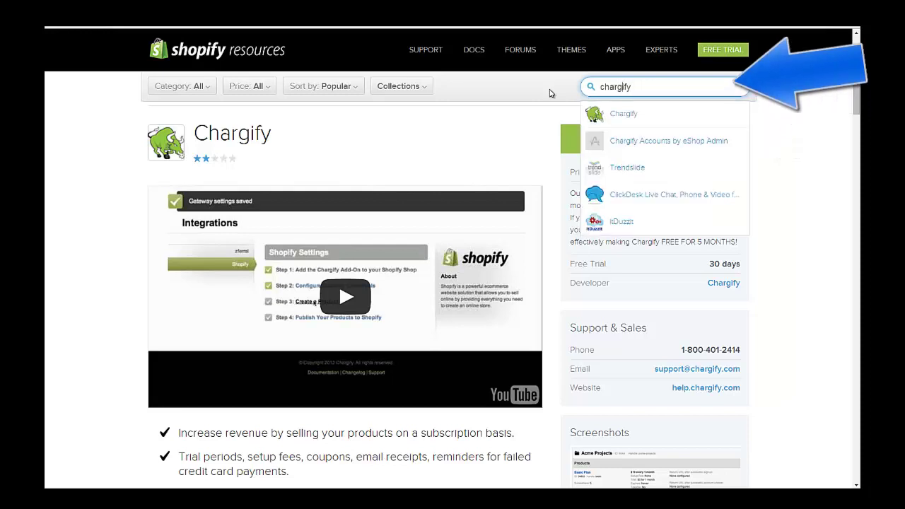
click(650, 147)
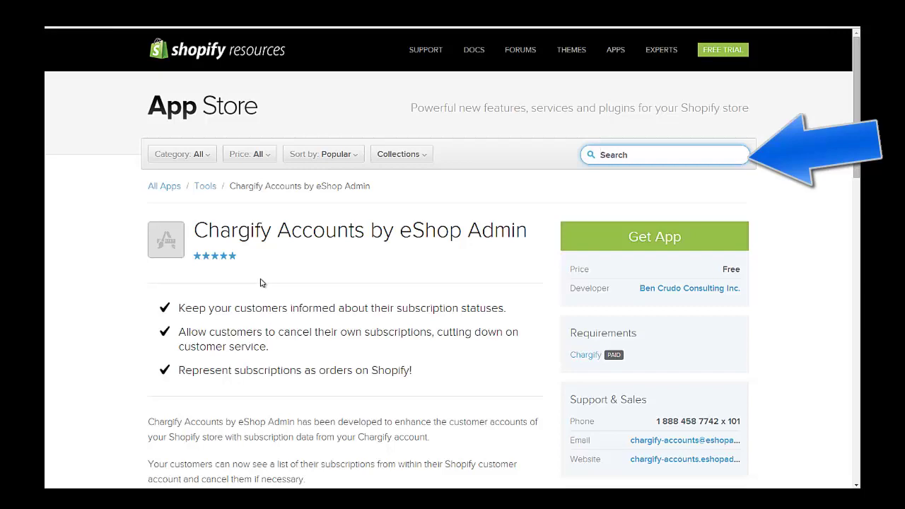
scroll(260, 283, down, 3)
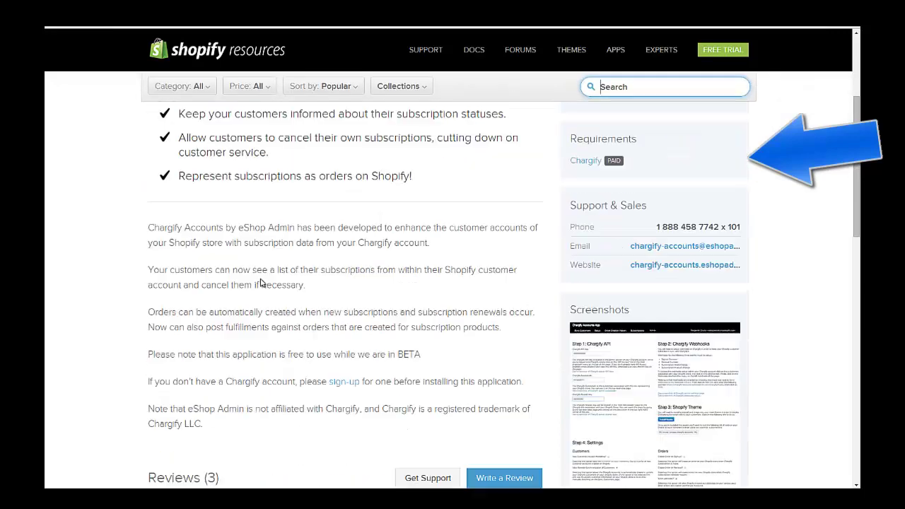
scroll(260, 282, up, 3)
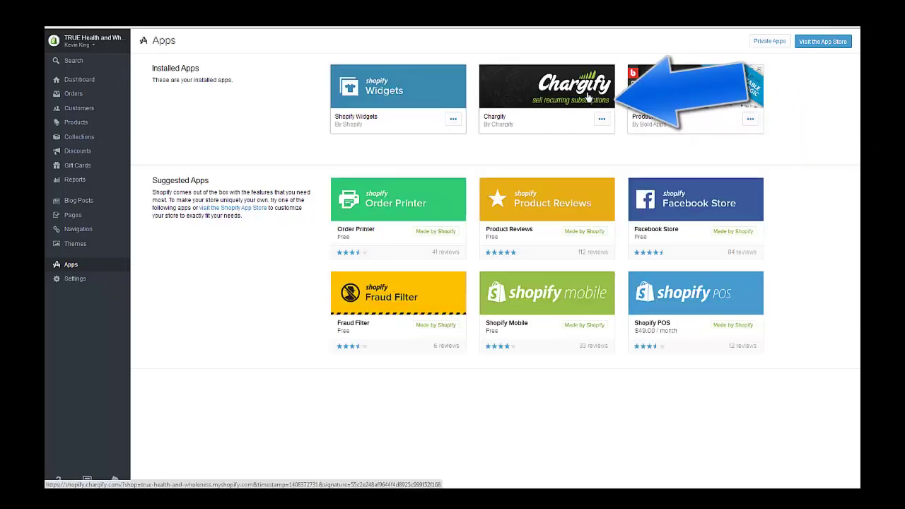
Step: Open the installed Chargify app's admin site and start creating a product from its Shopify integration settings
click(535, 95)
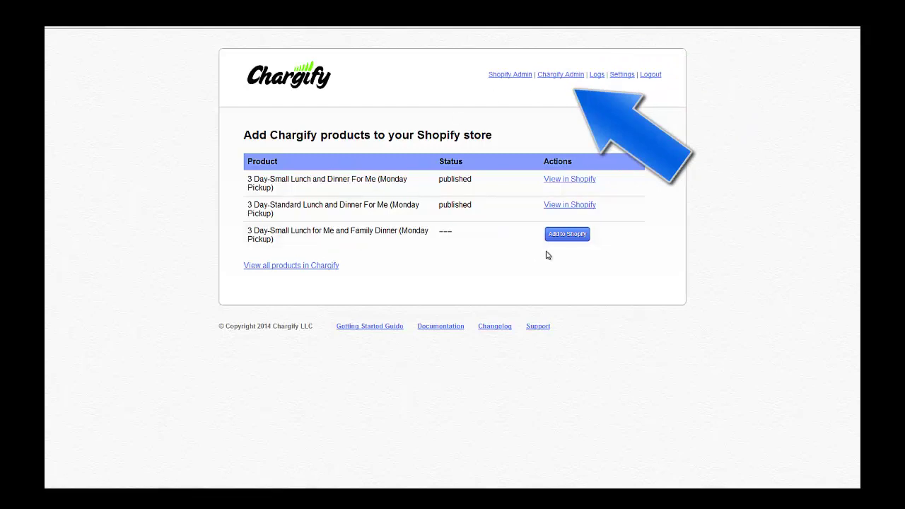
click(561, 75)
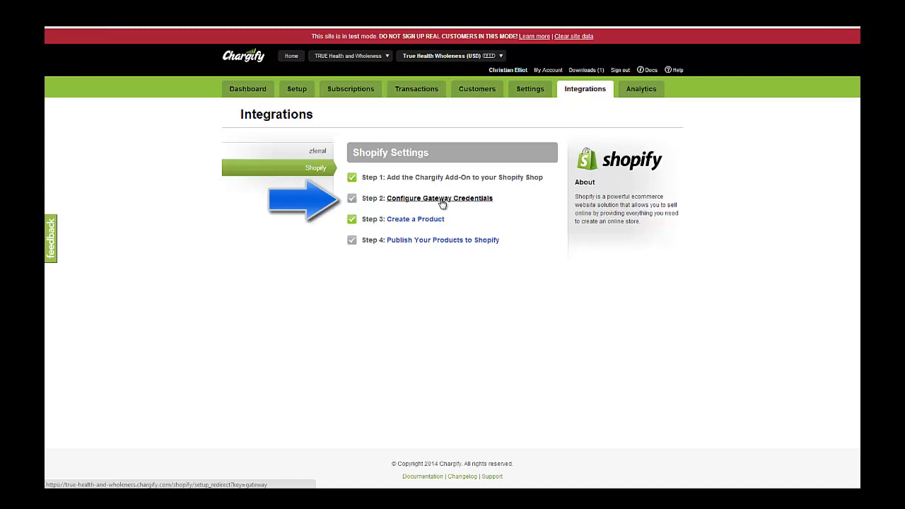
click(408, 220)
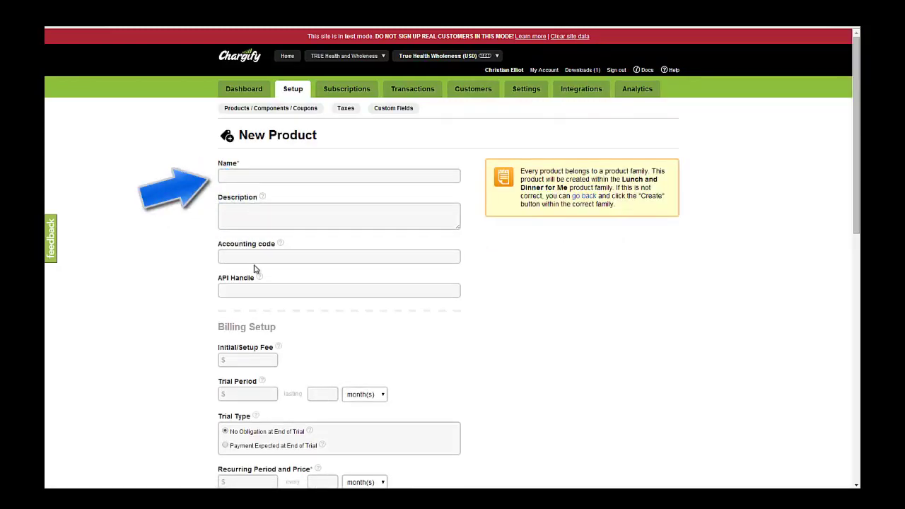
Step: Examine the new product form's billing setup, including the recurring period units and the billing expiration options
scroll(254, 275, down, 1)
scroll(254, 277, down, 1)
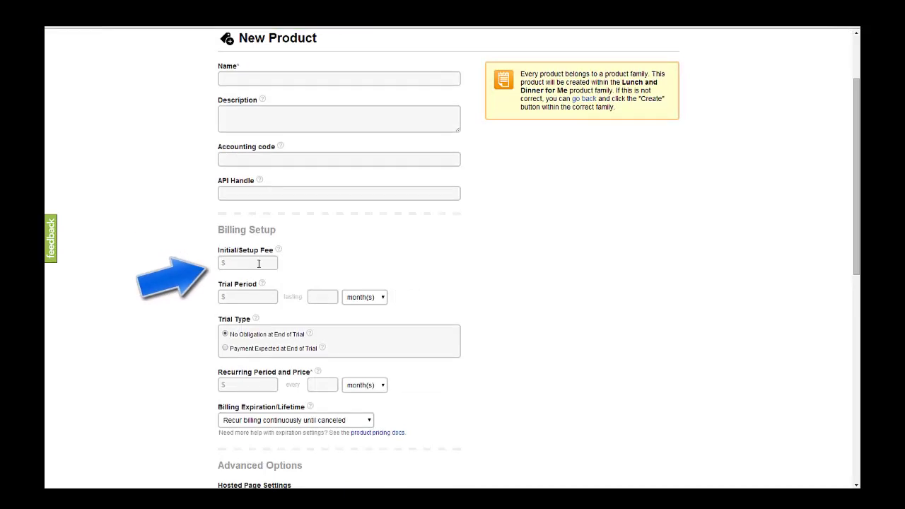
scroll(259, 264, down, 2)
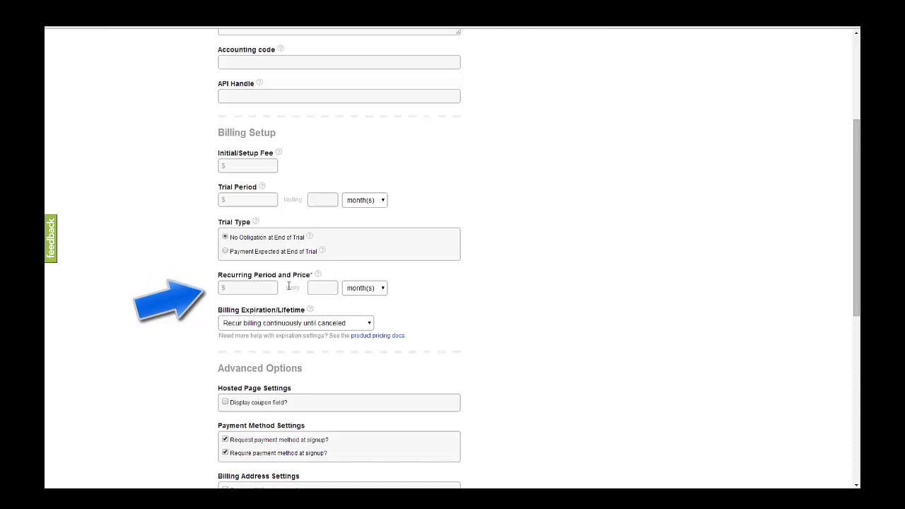
click(379, 290)
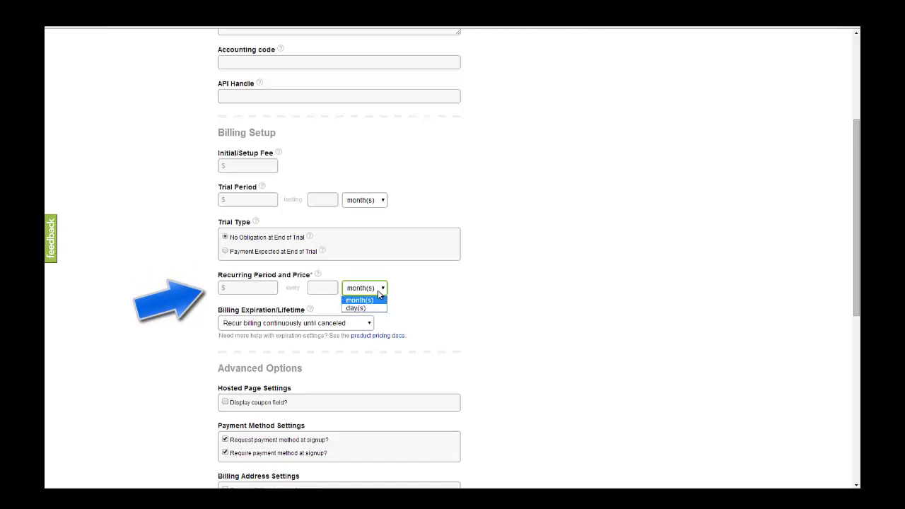
click(380, 292)
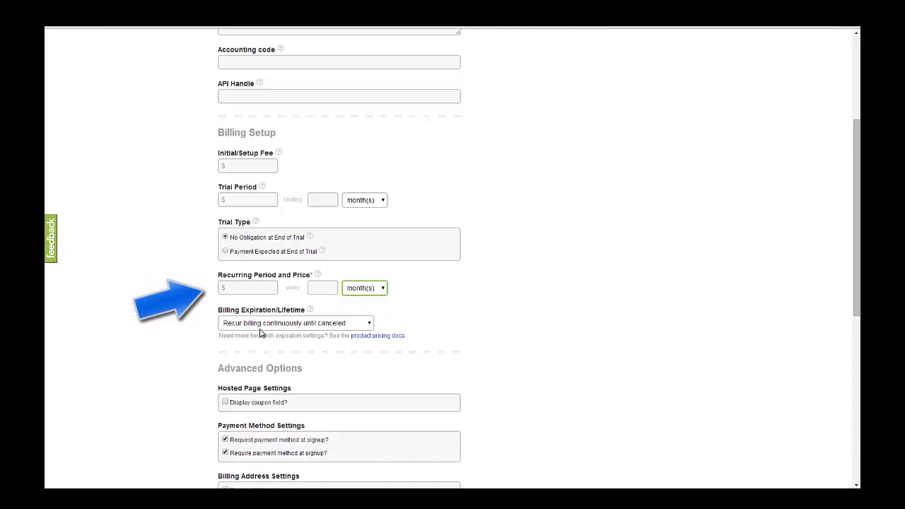
click(368, 327)
click(367, 326)
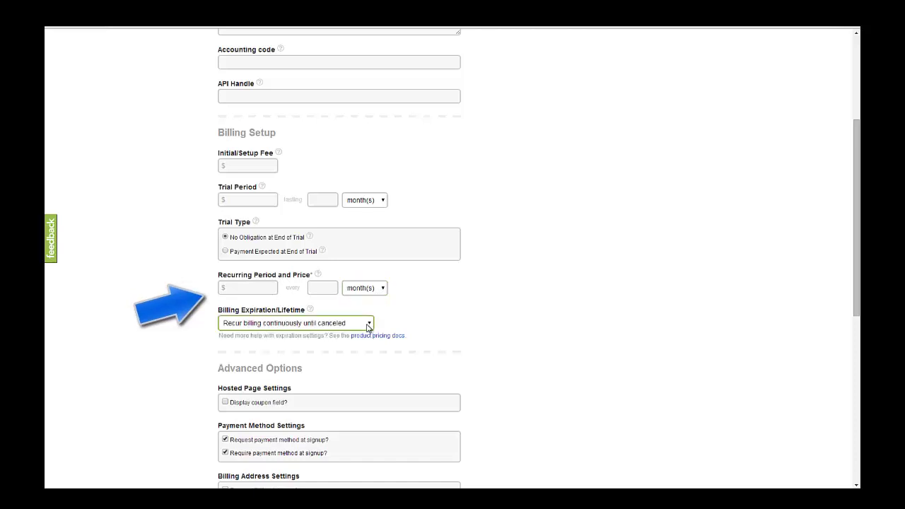
Step: Examine the new product form's advanced options and integration configuration, and cancel the product creation
scroll(367, 327, down, 2)
scroll(367, 327, down, 2)
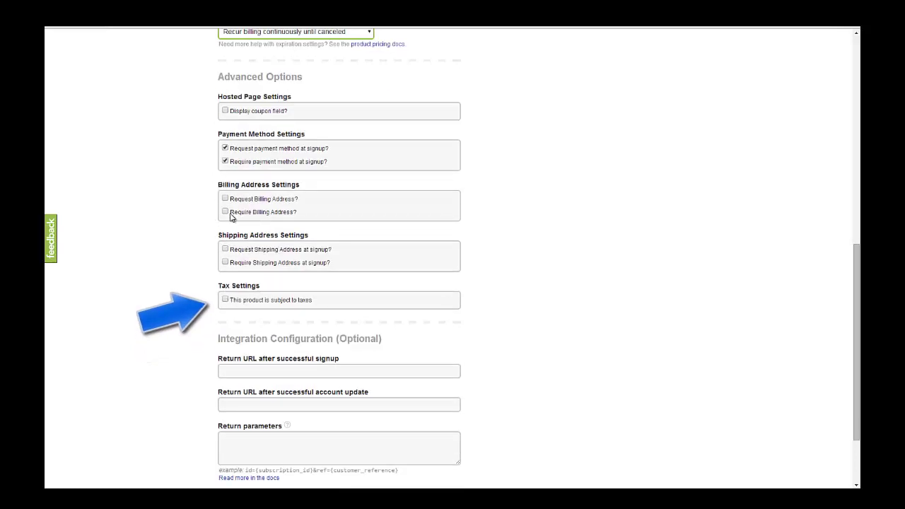
scroll(229, 239, down, 2)
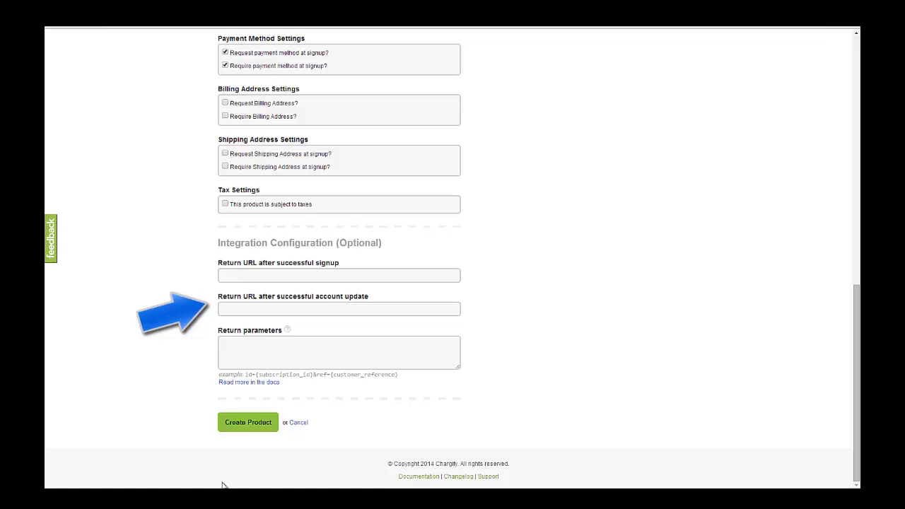
click(249, 426)
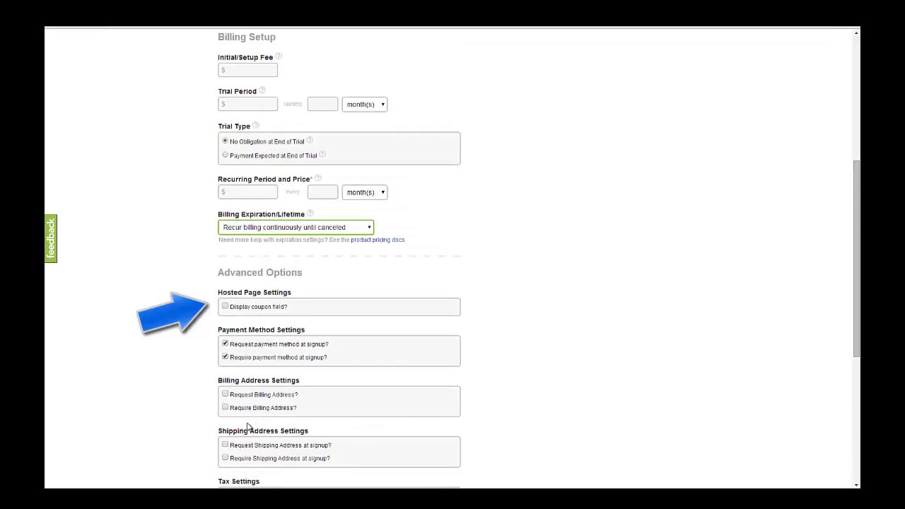
scroll(311, 451, down, 10)
scroll(311, 451, down, 5)
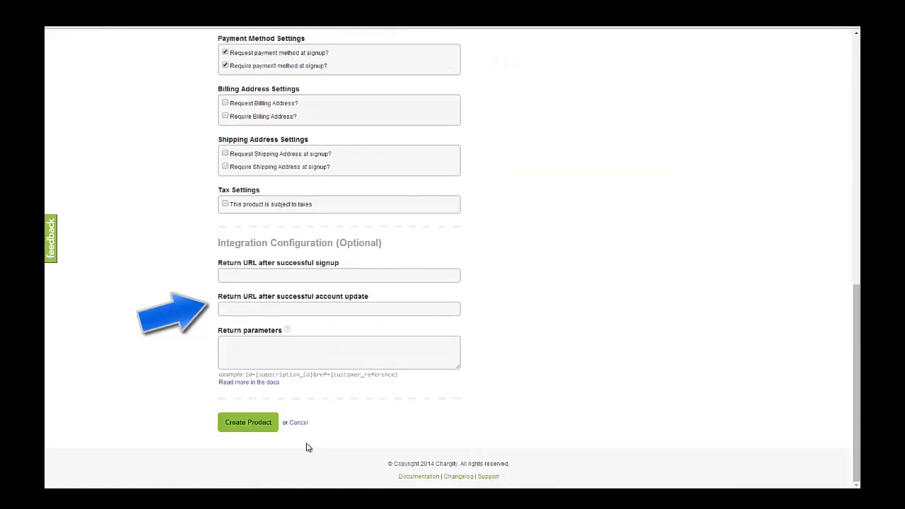
click(299, 426)
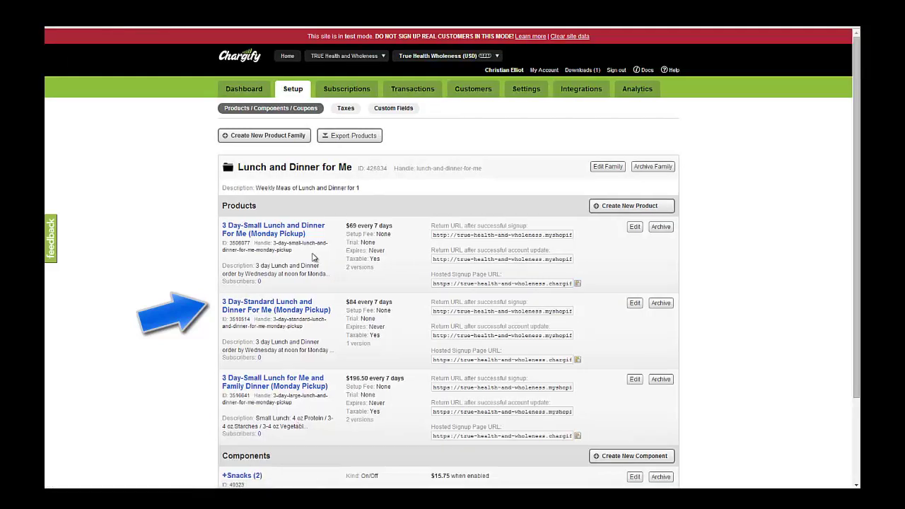
Step: Open "3 Day-Small Lunch for Me and Family Dinner (Monday Pickup)" for editing and review its details and billing setup
scroll(315, 254, down, 2)
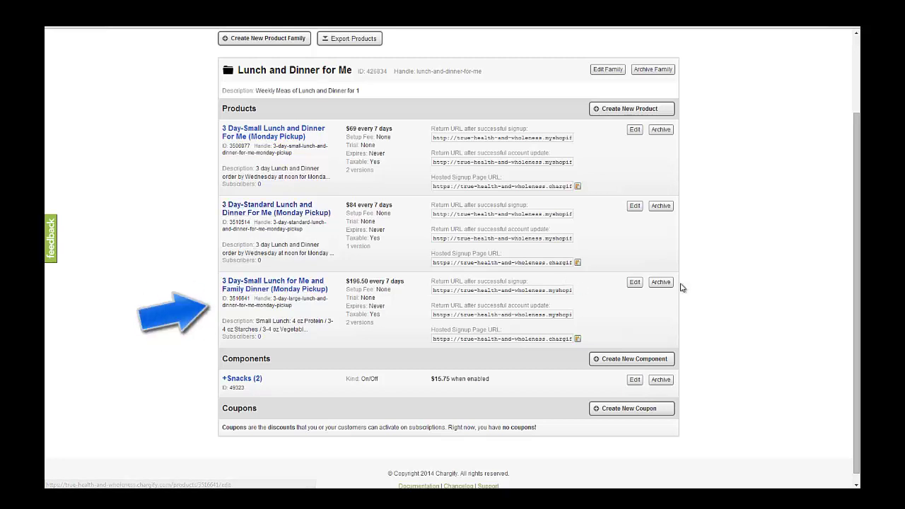
click(635, 283)
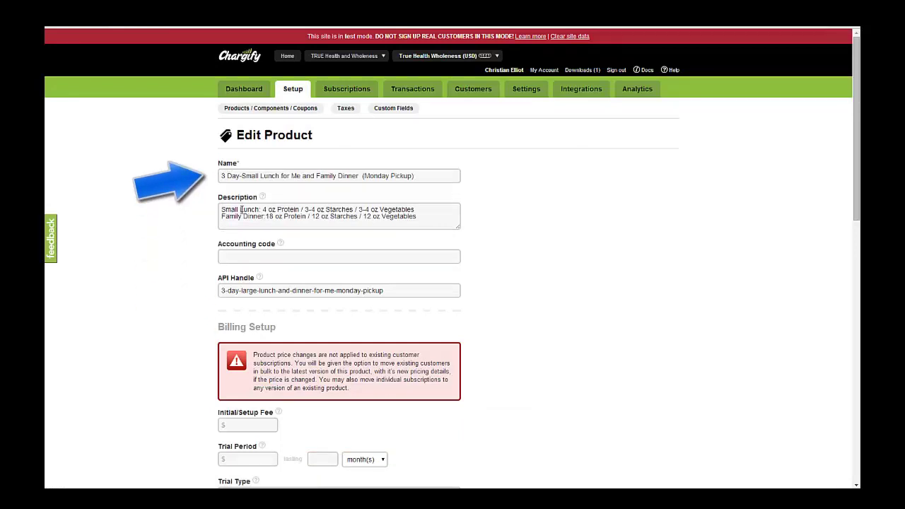
scroll(219, 218, down, 2)
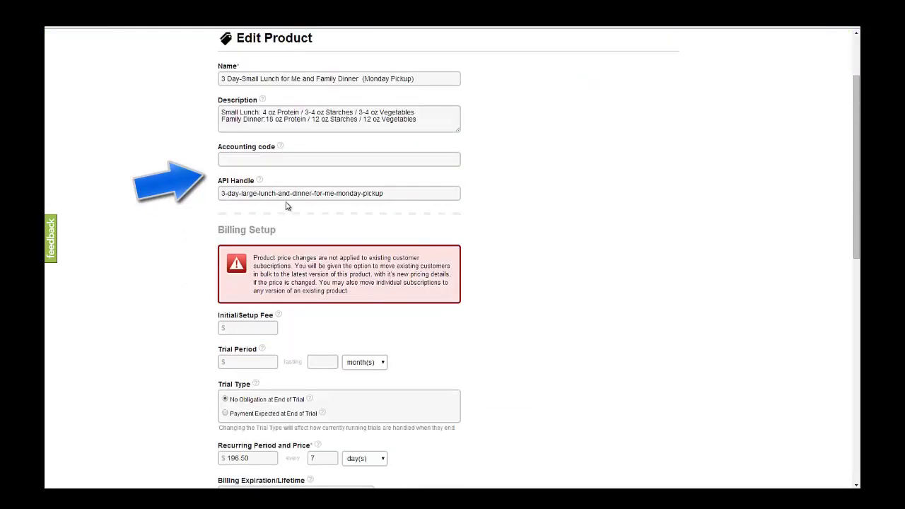
scroll(176, 214, down, 3)
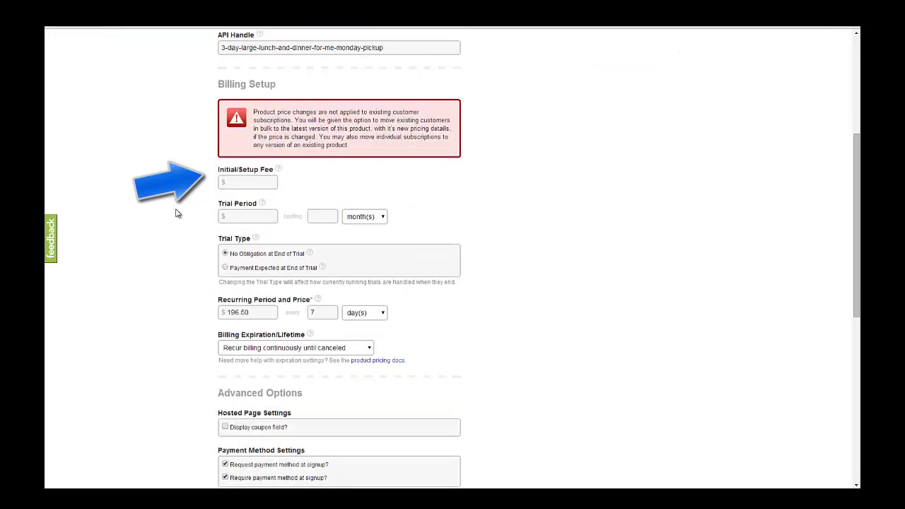
scroll(218, 185, down, 1)
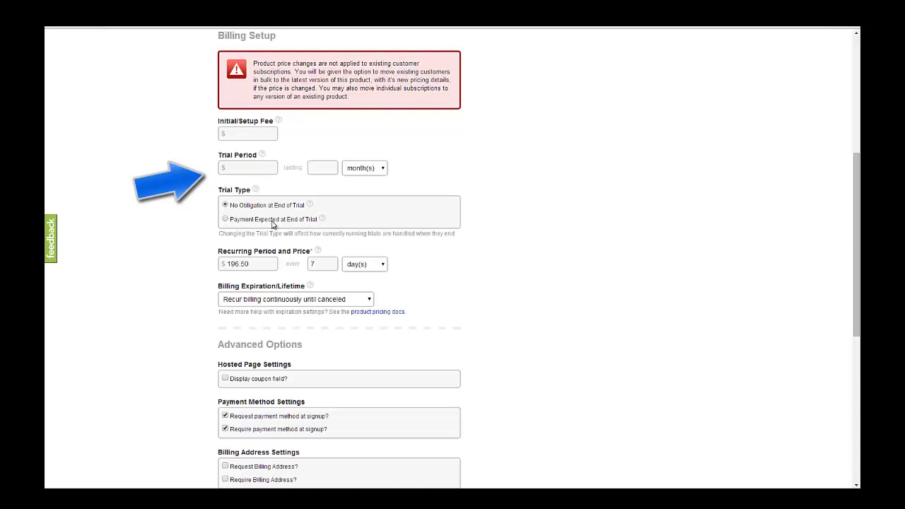
scroll(212, 230, down, 1)
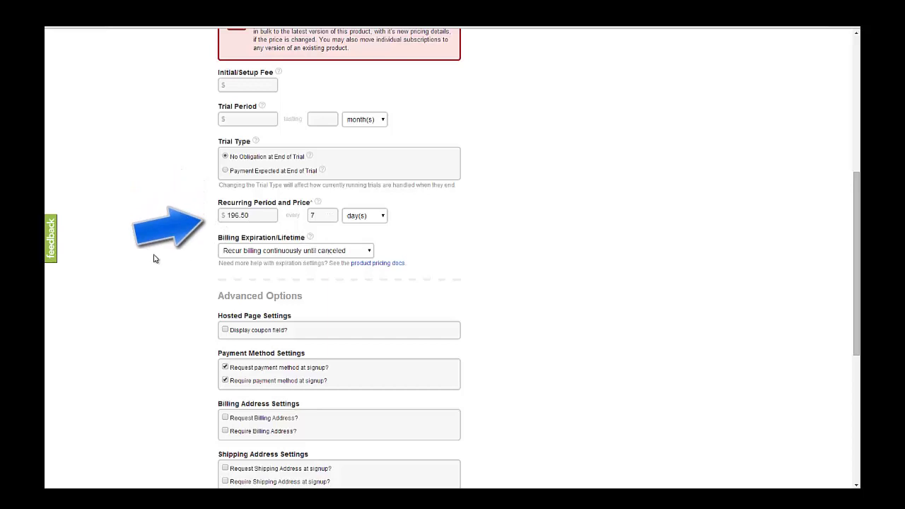
Step: Review the product's payment, address, tax and return URL settings, and leave the edit form without saving
scroll(190, 274, down, 3)
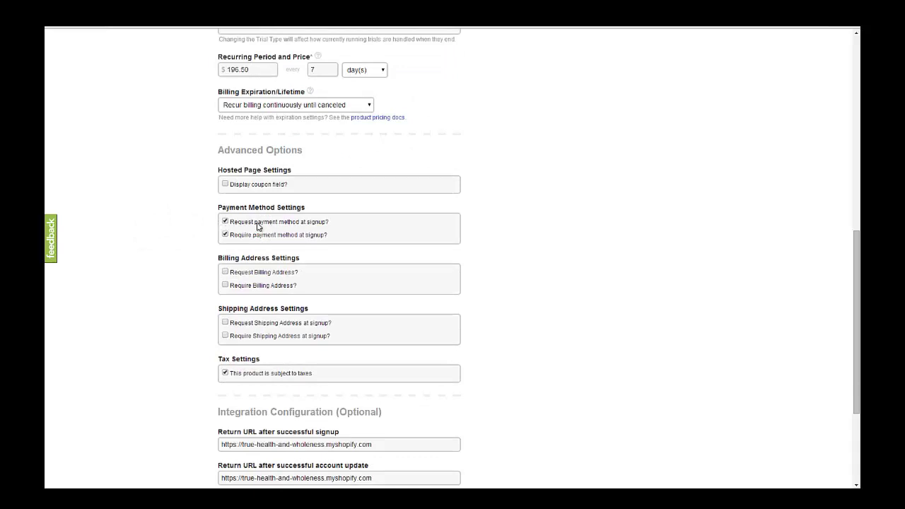
scroll(220, 256, down, 2)
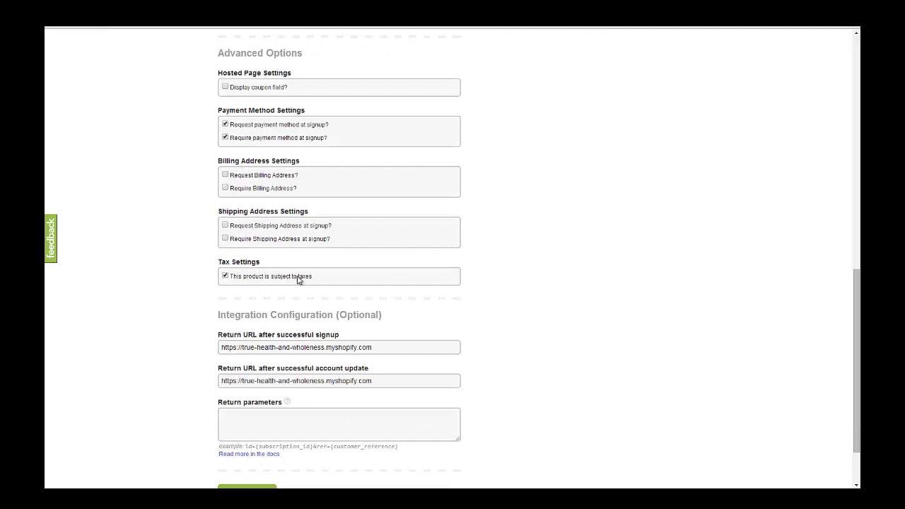
scroll(211, 281, down, 1)
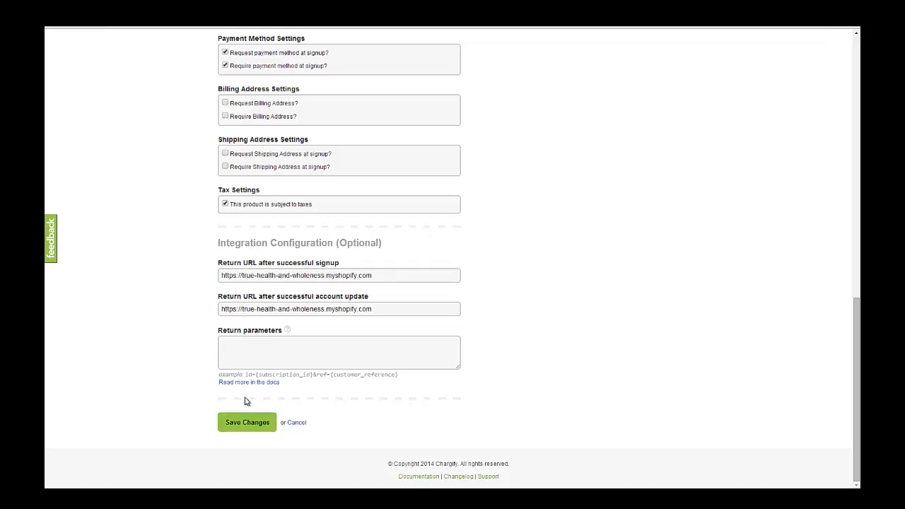
click(295, 423)
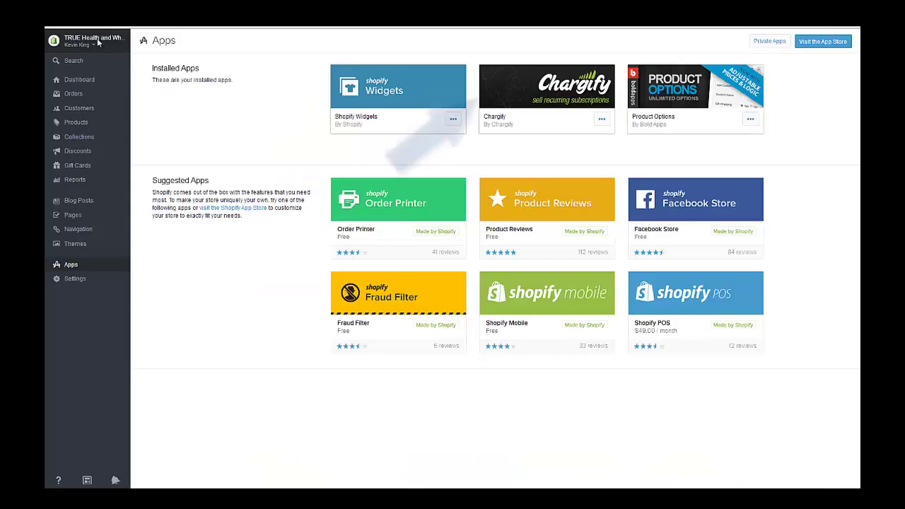
Step: Add "3 Day-Small Lunch for Me and Family Dinner (Monday Pickup)" to the Shopify store through the Chargify app and open its Shopify product page
click(563, 93)
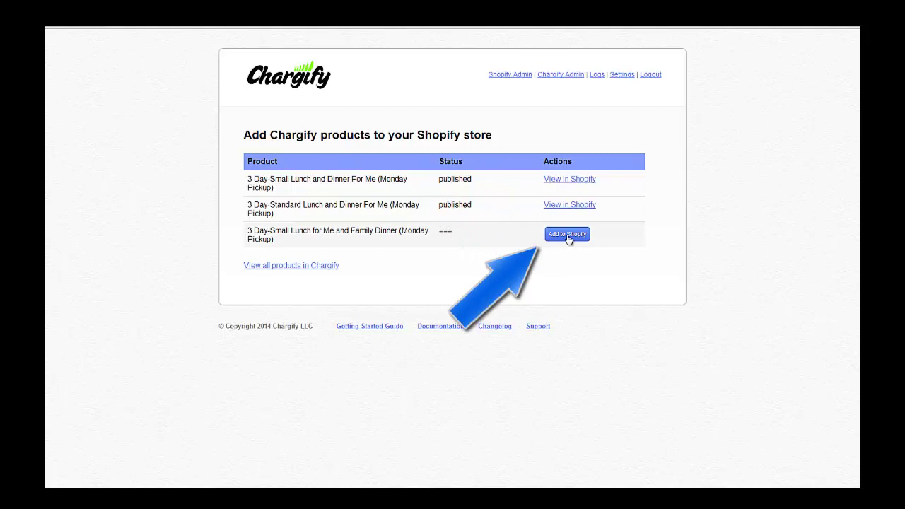
click(567, 237)
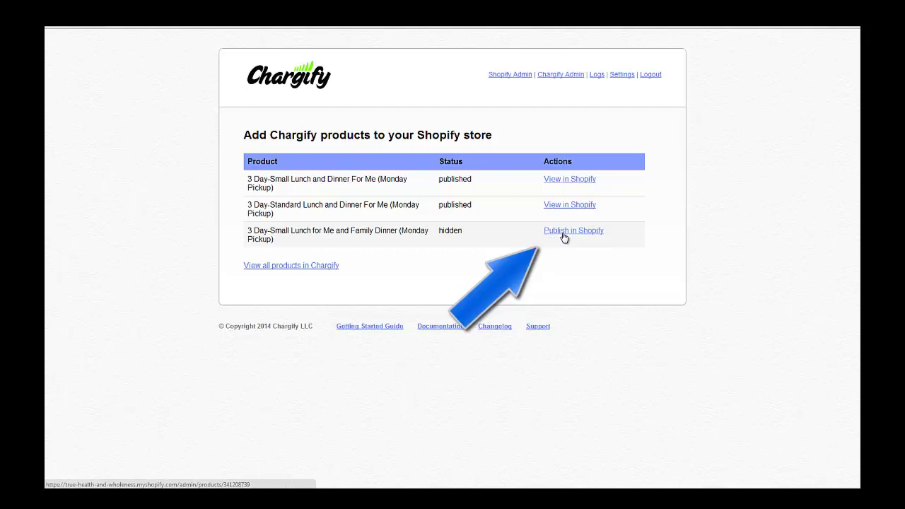
click(564, 238)
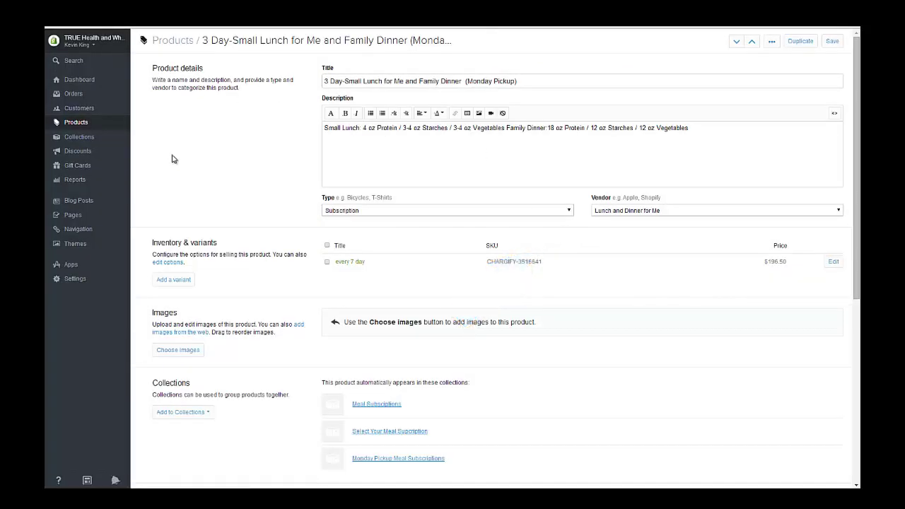
Step: Add the fourth meal-sub_header PNG (839 x 379) from the desktop's True Health folder as the product image and save the product
scroll(185, 172, down, 1)
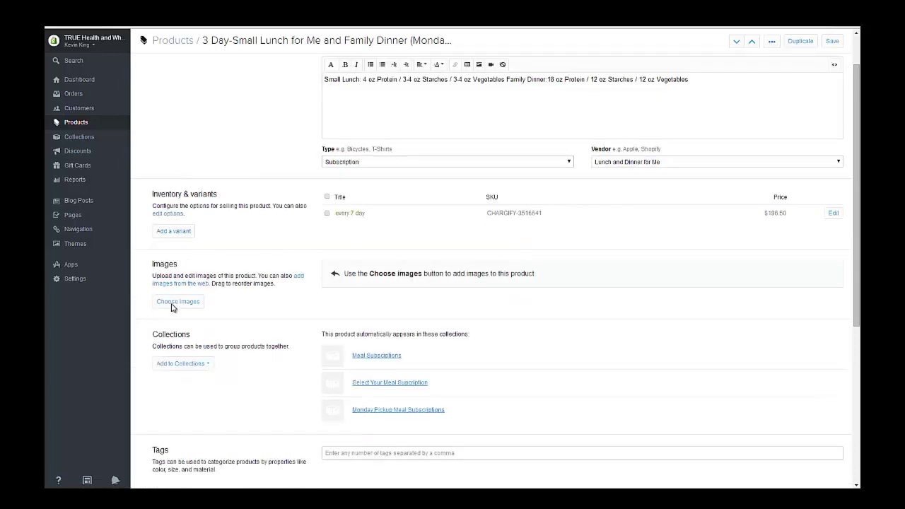
click(174, 301)
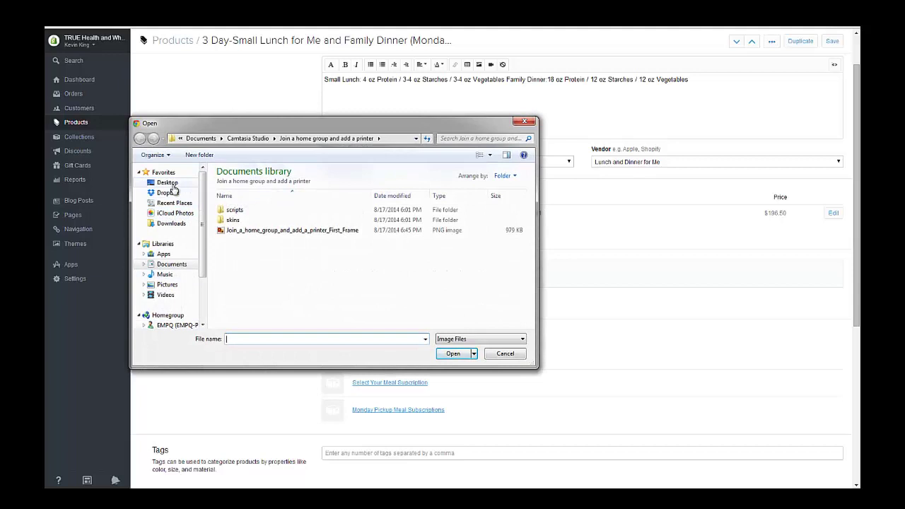
click(170, 183)
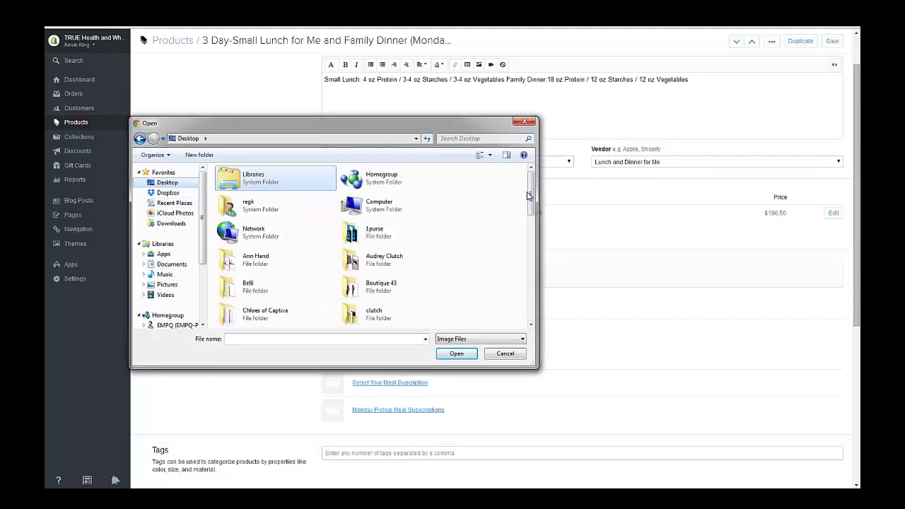
drag(528, 196, 532, 291)
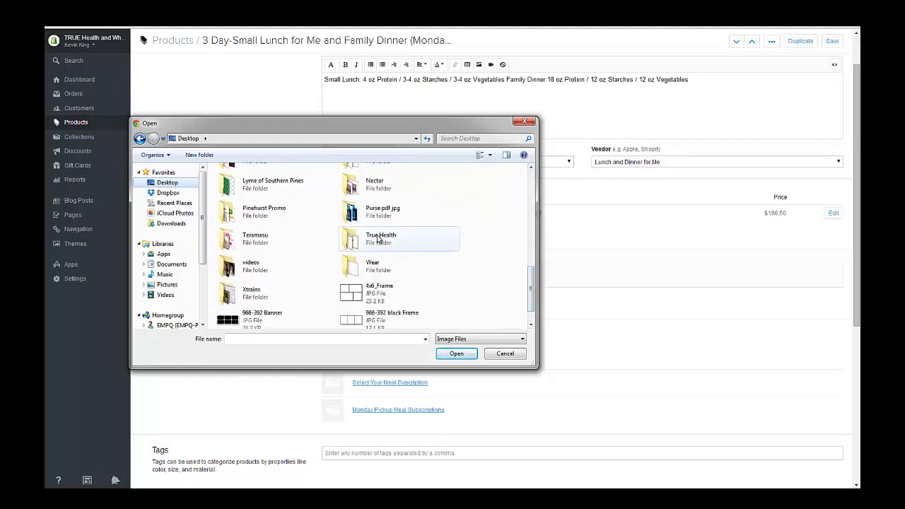
double_click(379, 239)
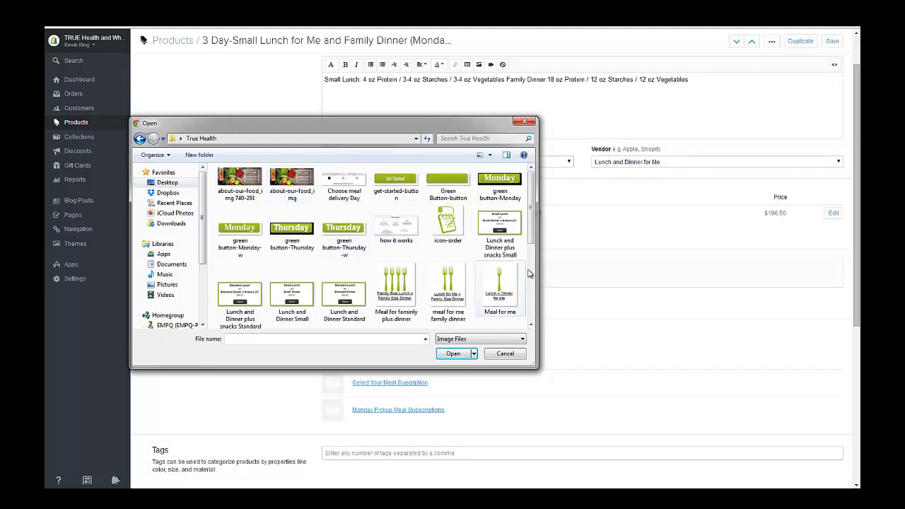
scroll(532, 233, down, 3)
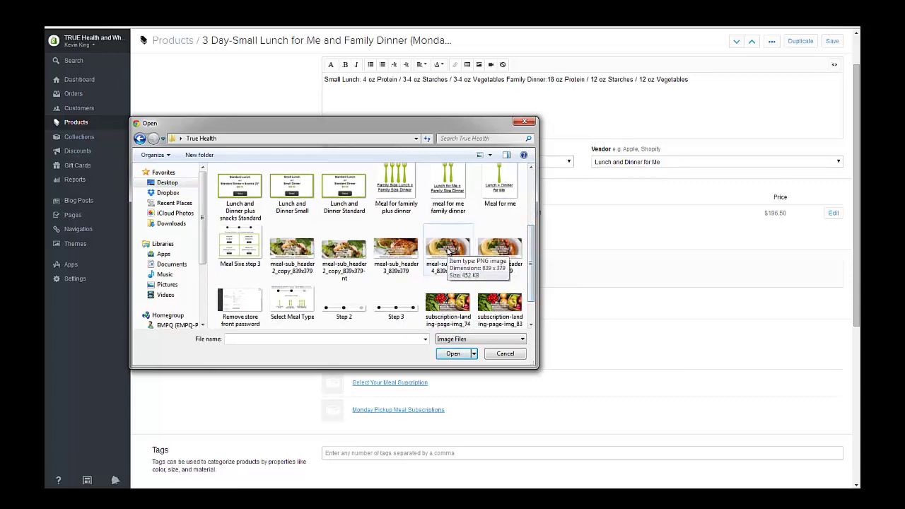
double_click(447, 249)
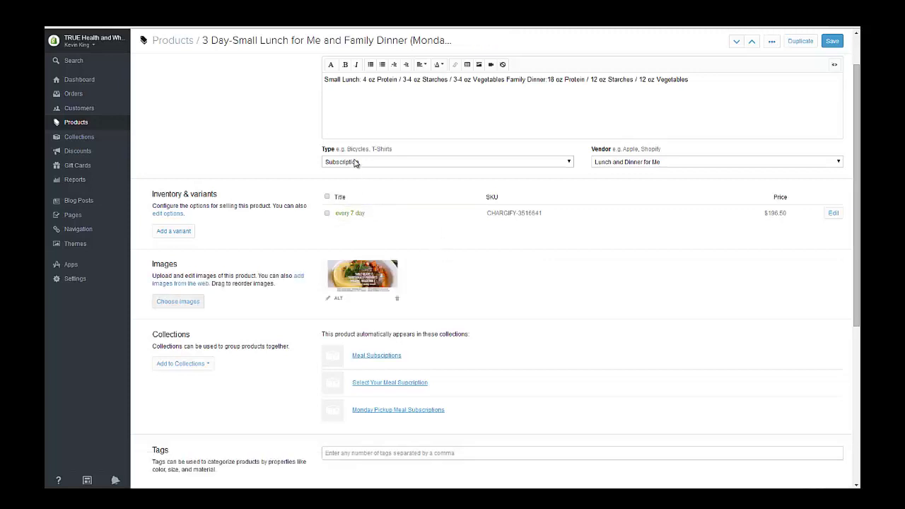
scroll(356, 162, up, 1)
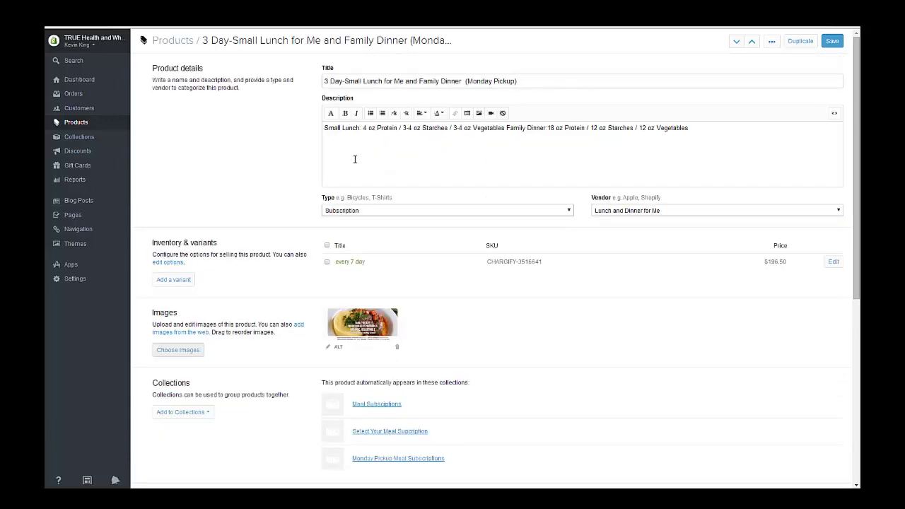
click(831, 42)
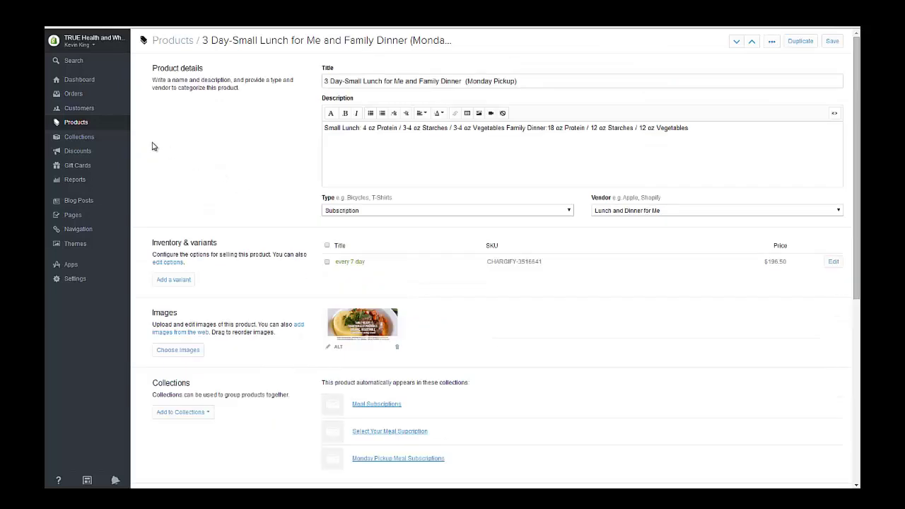
Step: Reopen the hidden 3 Day-Small Lunch for Me and Family Dinner product, make it visible on the website and save it
click(79, 123)
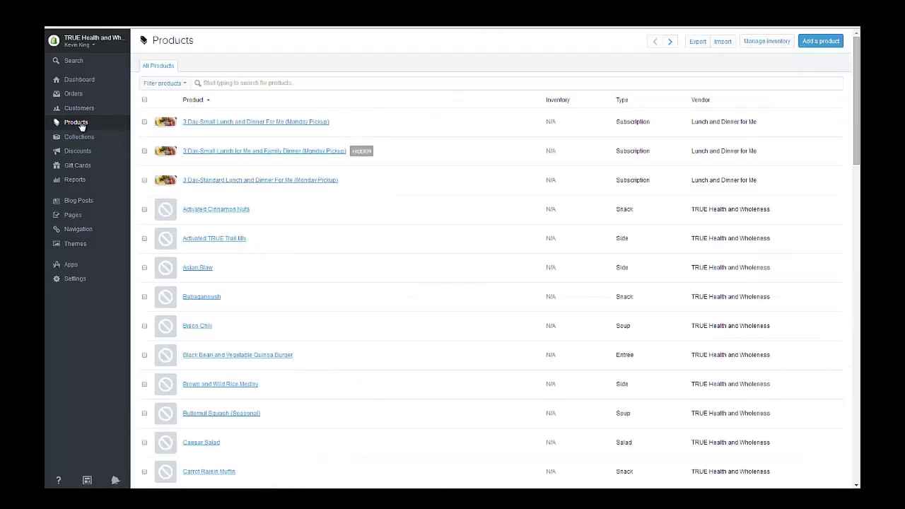
click(234, 152)
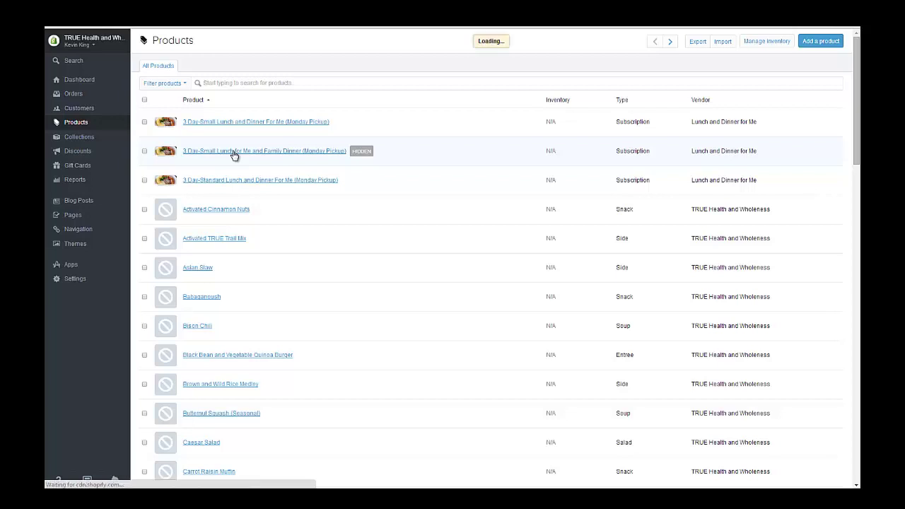
scroll(234, 155, down, 5)
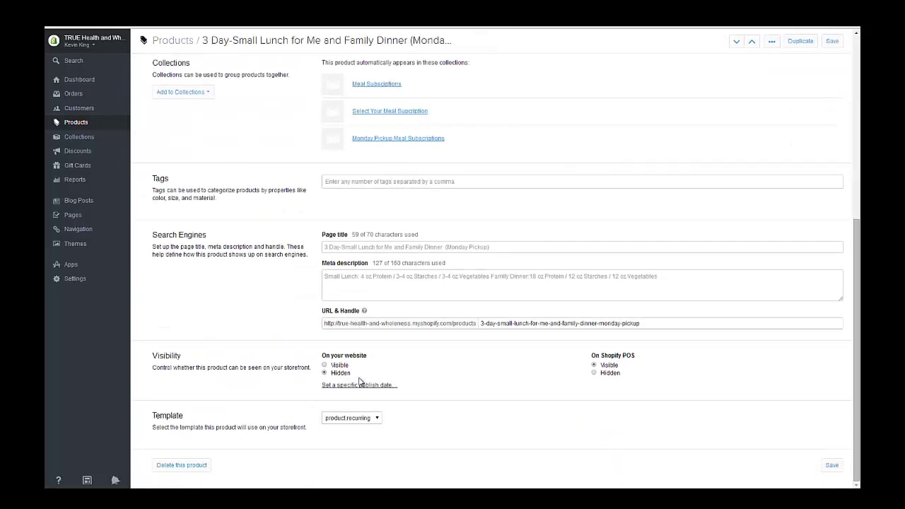
click(325, 365)
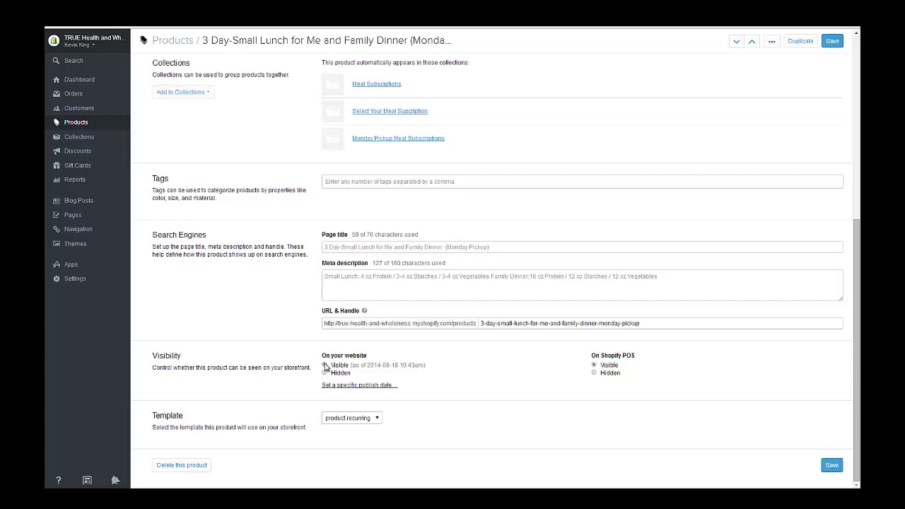
click(831, 466)
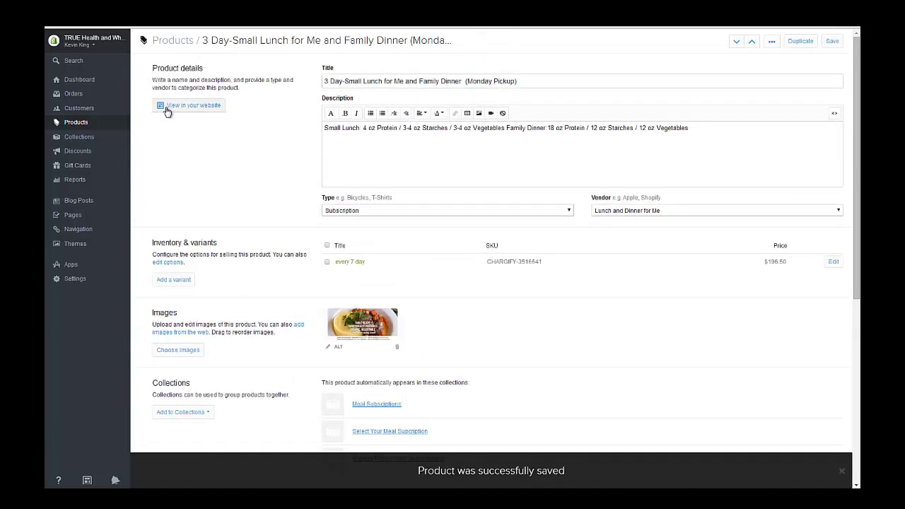
Step: View the product on the storefront, checking the Lunch and Dinner for Me family's products and Snacks component in Chargify
click(176, 110)
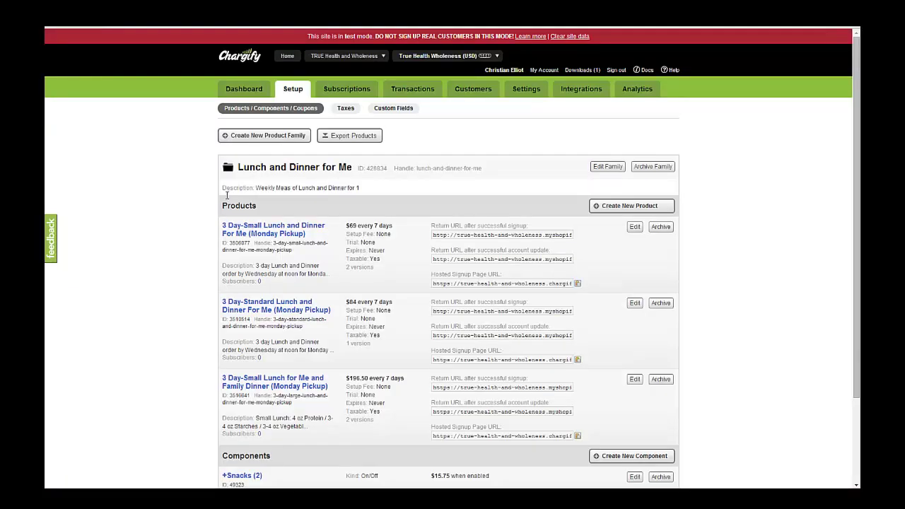
scroll(227, 205, down, 3)
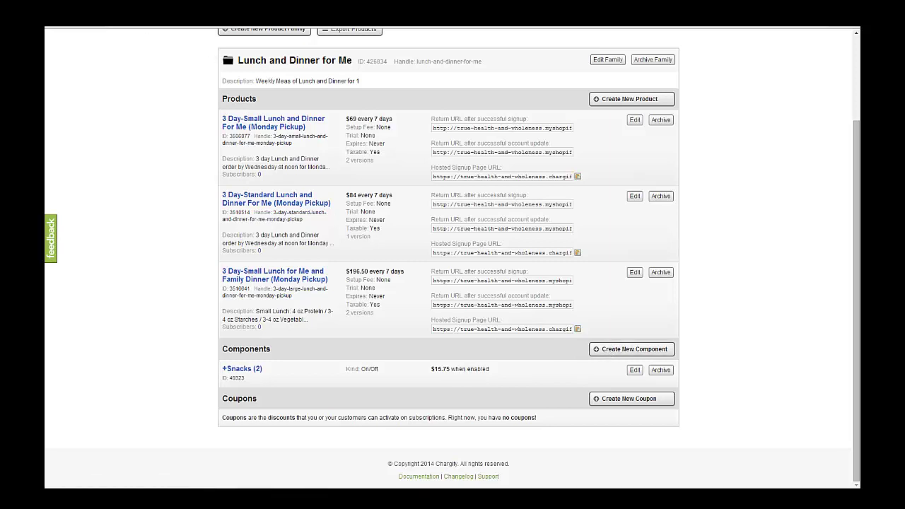
key(ctrl+Tab)
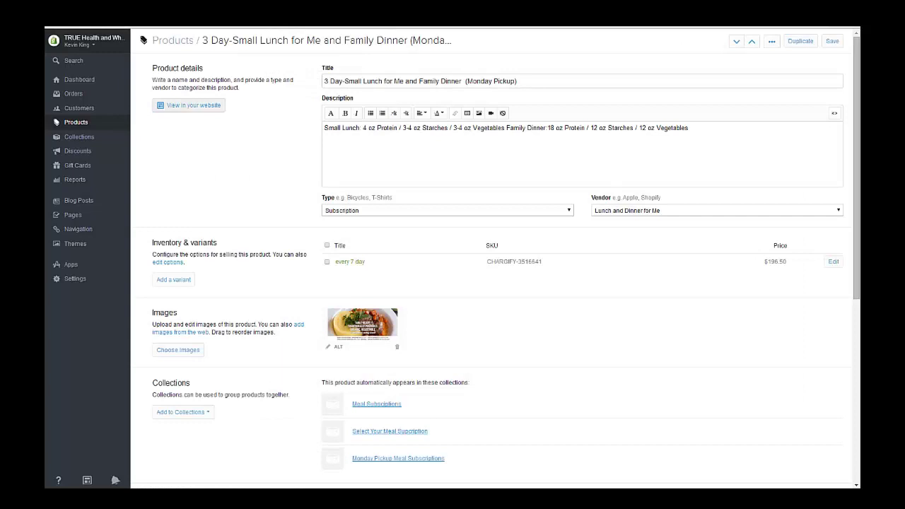
key(ctrl+Tab)
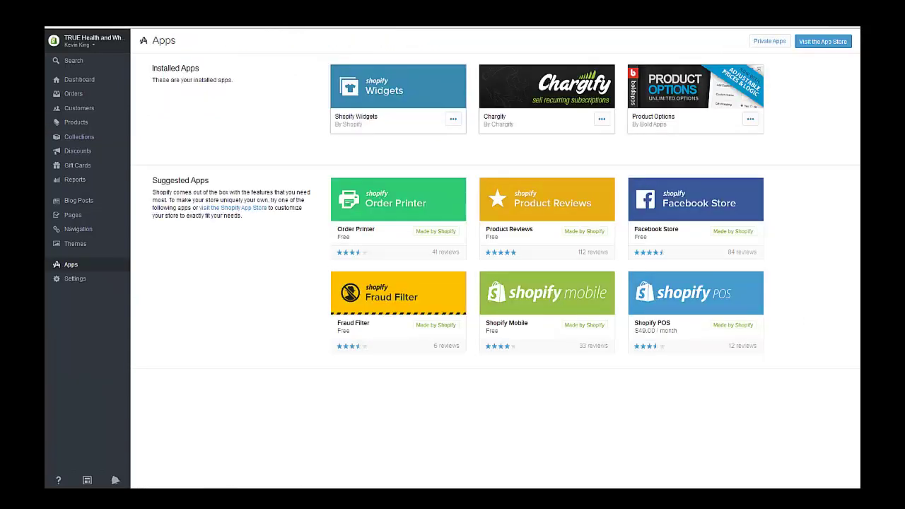
key(ctrl+Tab)
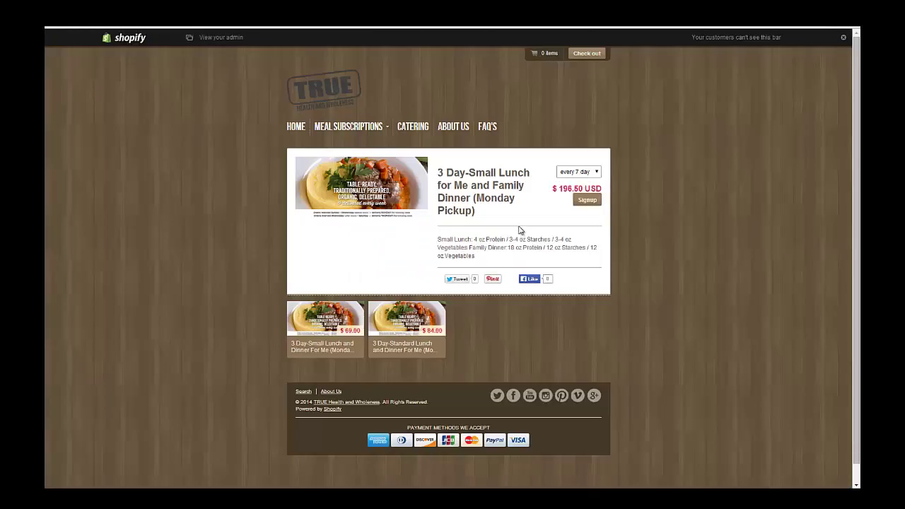
Step: Open the product's signup page, include the +Snacks (2) add-on in the updated totals, and review the billing and contact fields
click(586, 201)
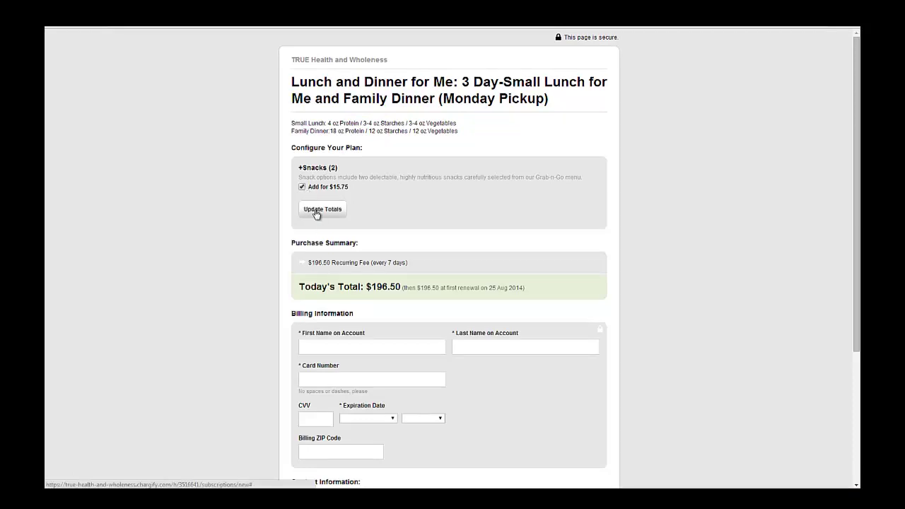
click(315, 214)
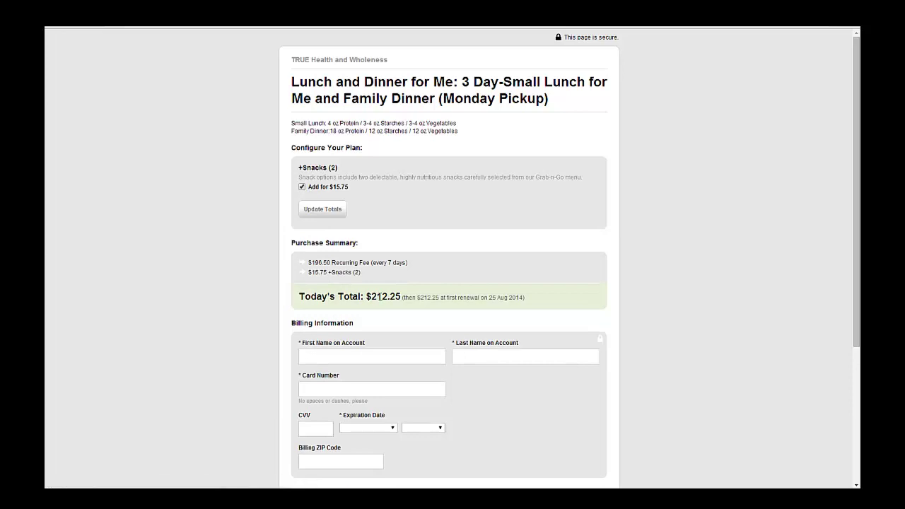
scroll(257, 301, down, 3)
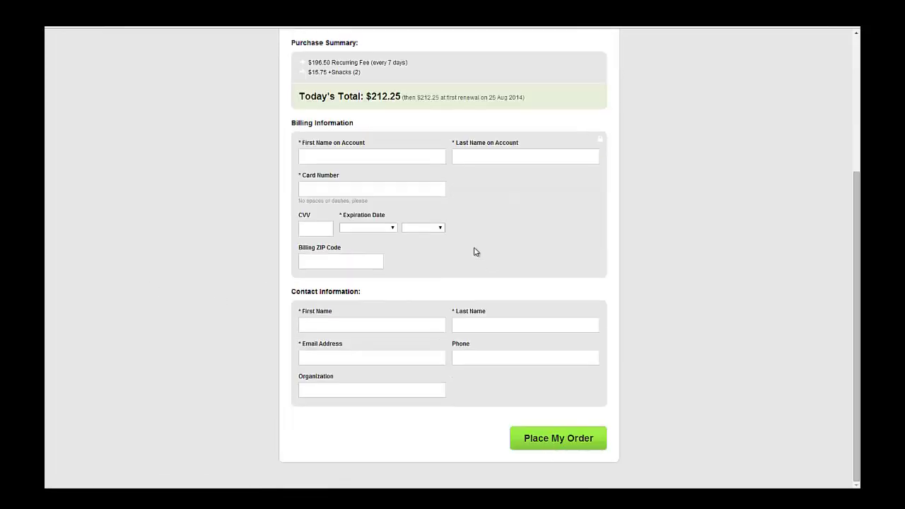
scroll(239, 289, up, 3)
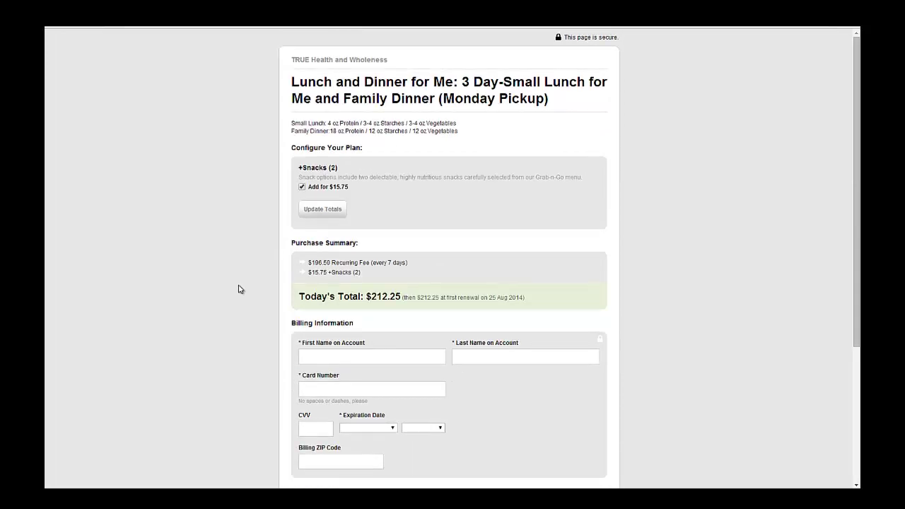
Step: Return to the storefront page of the Small Lunch and Family Dinner subscription and look it over
click(53, 16)
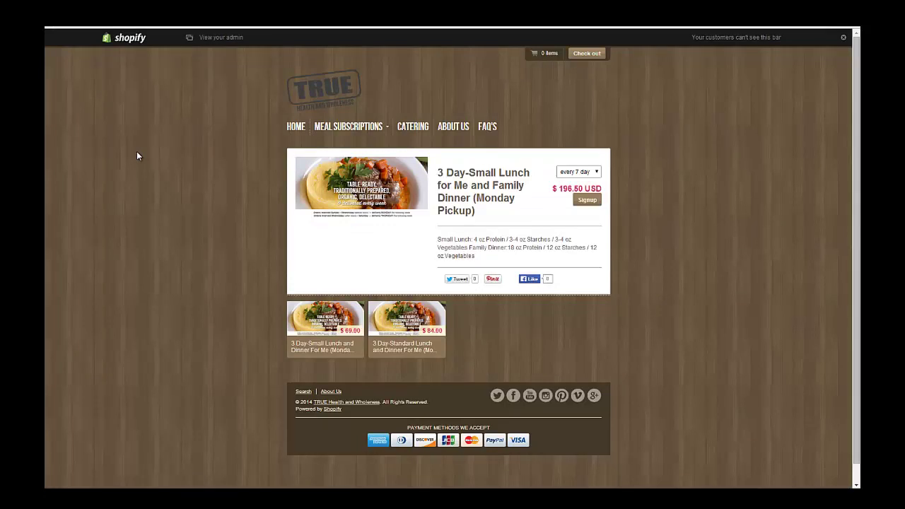
scroll(227, 313, down, 1)
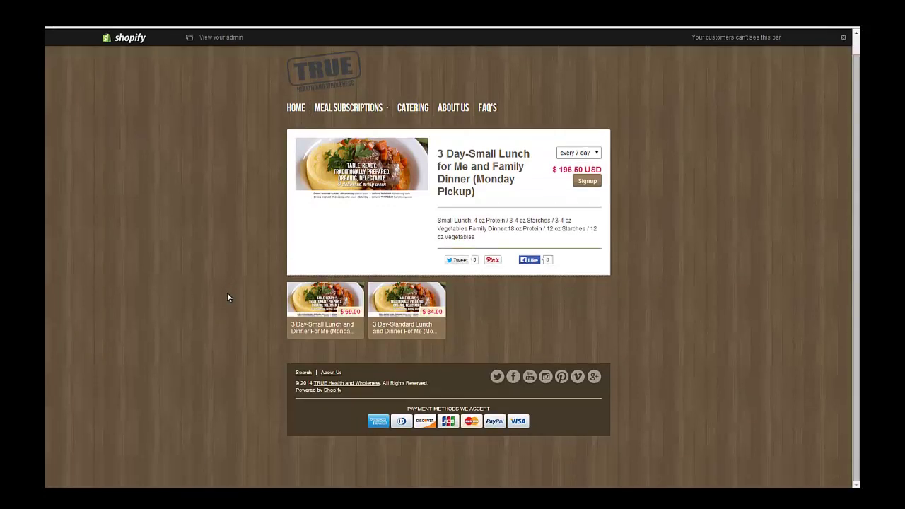
scroll(227, 297, up, 1)
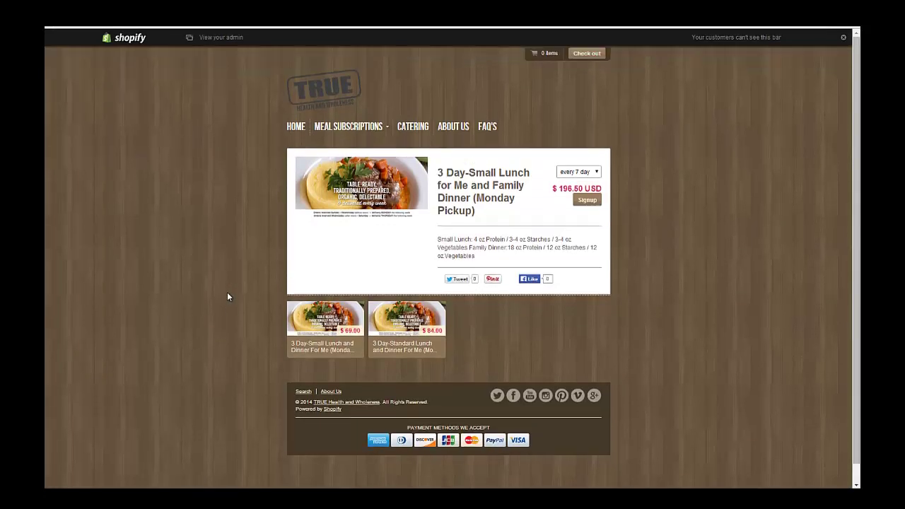